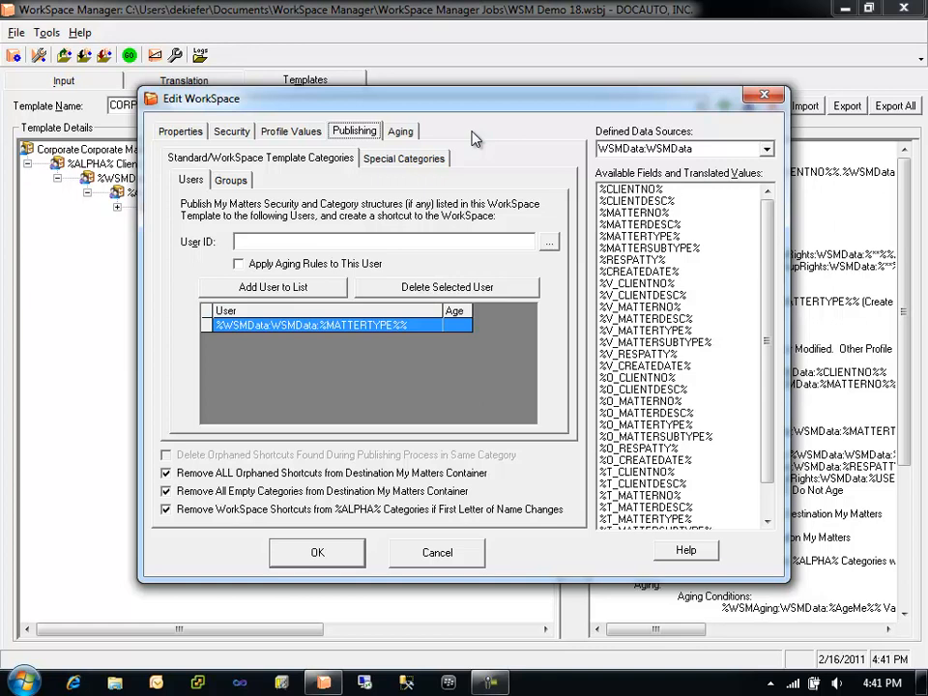
# - Examine the Standard/WorkSpace Template Categories and Special Categories publishing tabs, including the full special category name
pyautogui.click(332, 162)
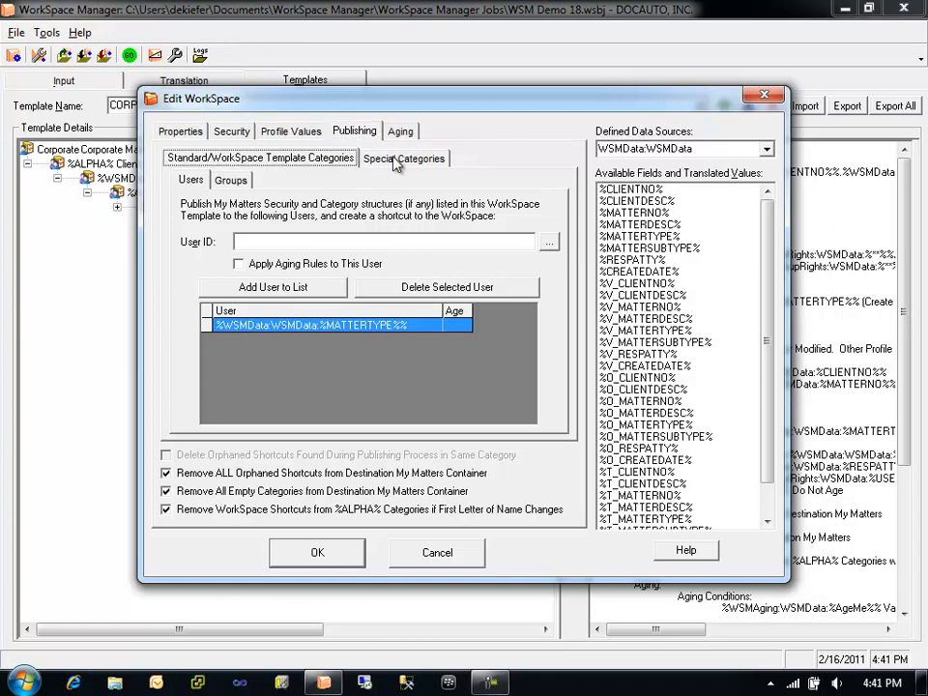
pyautogui.click(396, 159)
pyautogui.click(325, 161)
pyautogui.moveTo(253, 104); pyautogui.dragTo(283, 111)
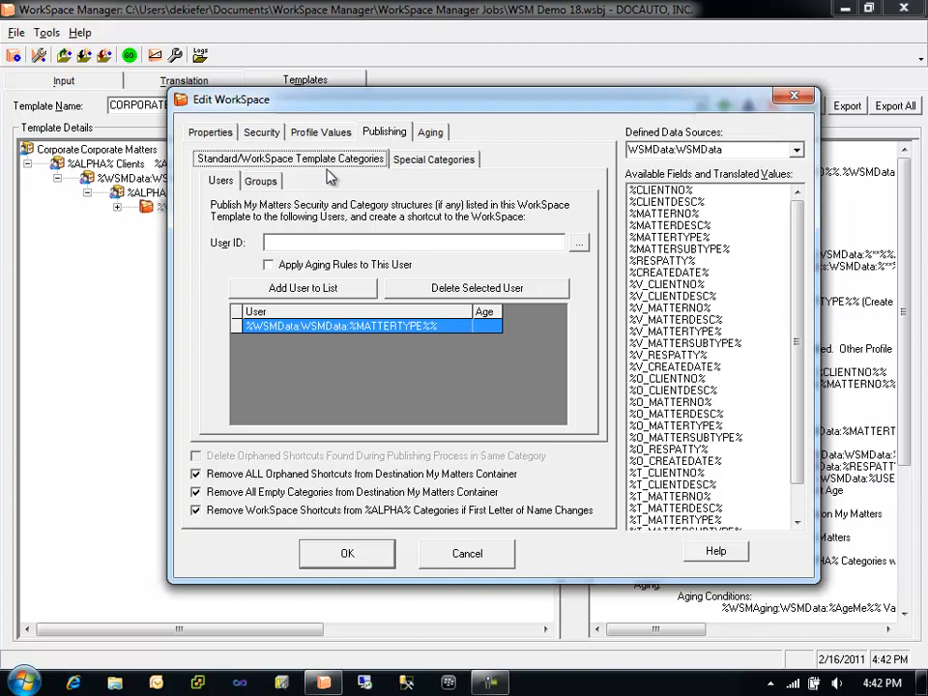
pyautogui.click(223, 183)
pyautogui.click(269, 183)
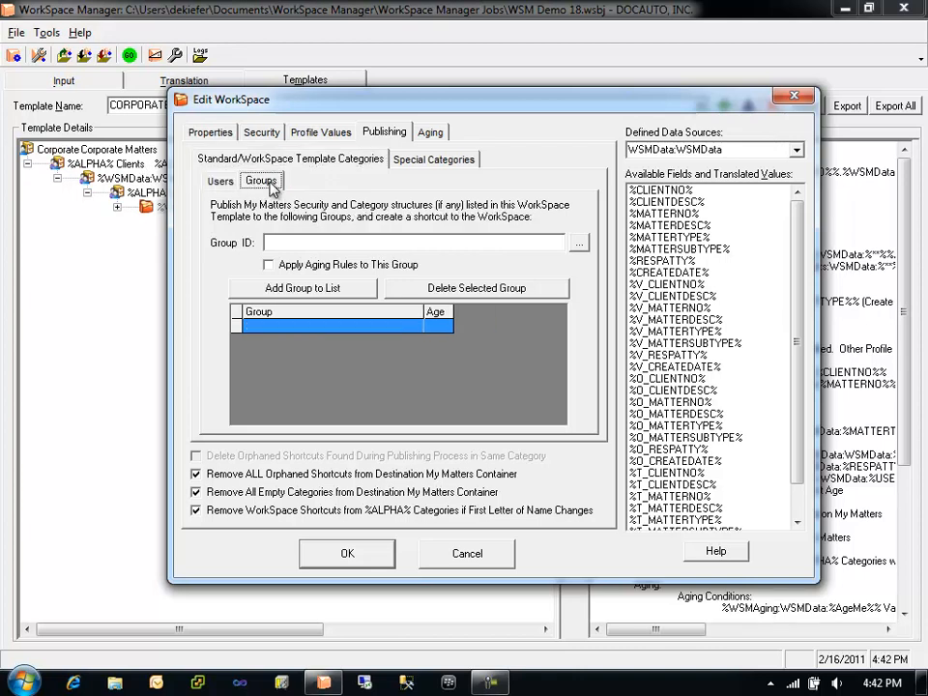
pyautogui.click(221, 182)
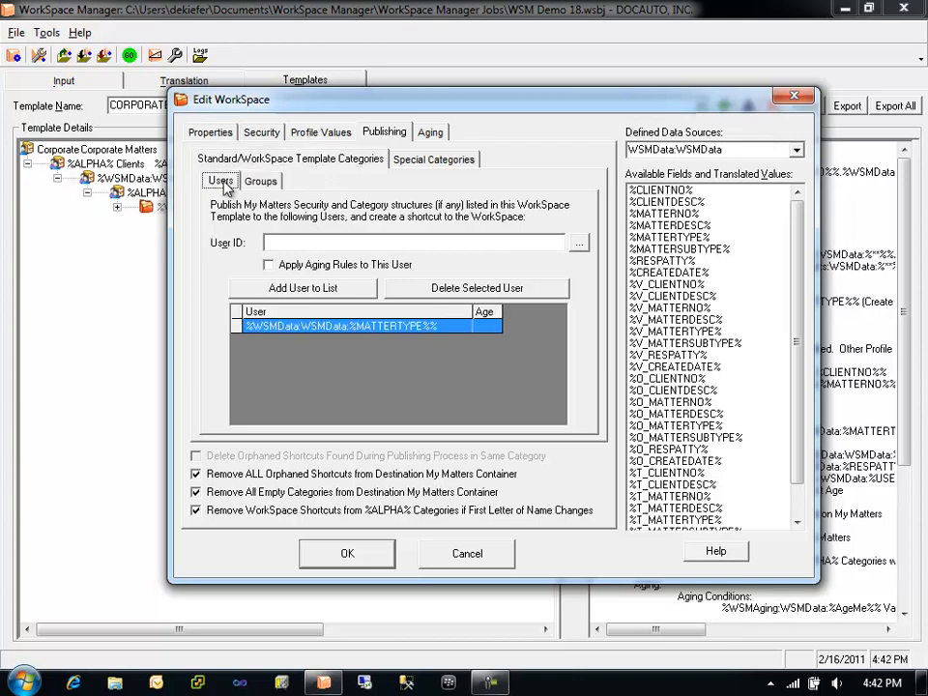
pyautogui.click(434, 164)
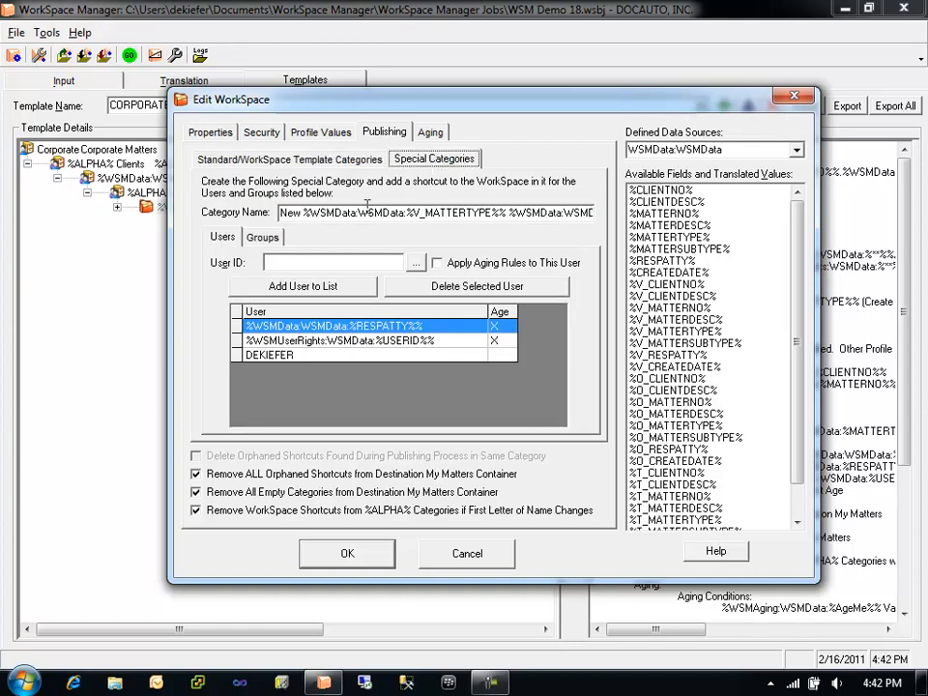
pyautogui.moveTo(281, 212); pyautogui.dragTo(593, 218)
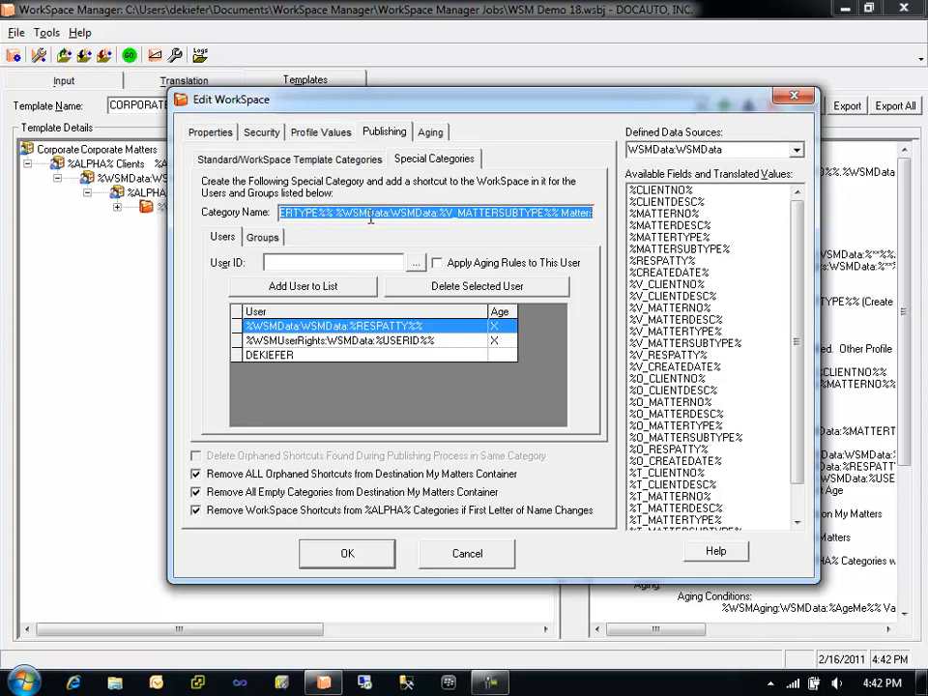
pyautogui.press('Home')
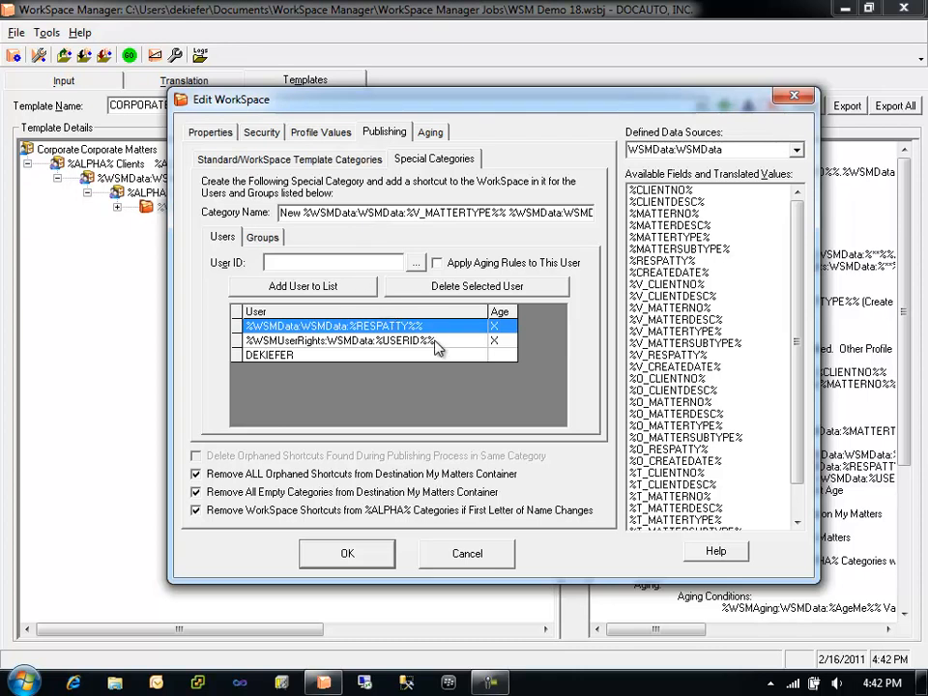
# - Review the special category's user entries and group list, switching between both category tabs
pyautogui.click(425, 355)
pyautogui.click(451, 340)
pyautogui.click(387, 326)
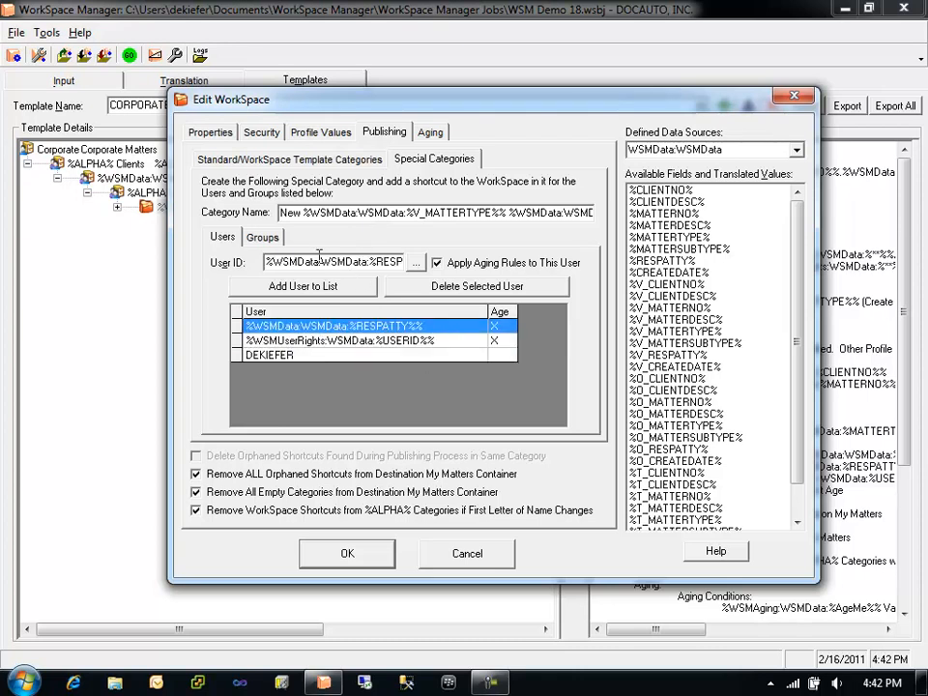
pyautogui.click(262, 237)
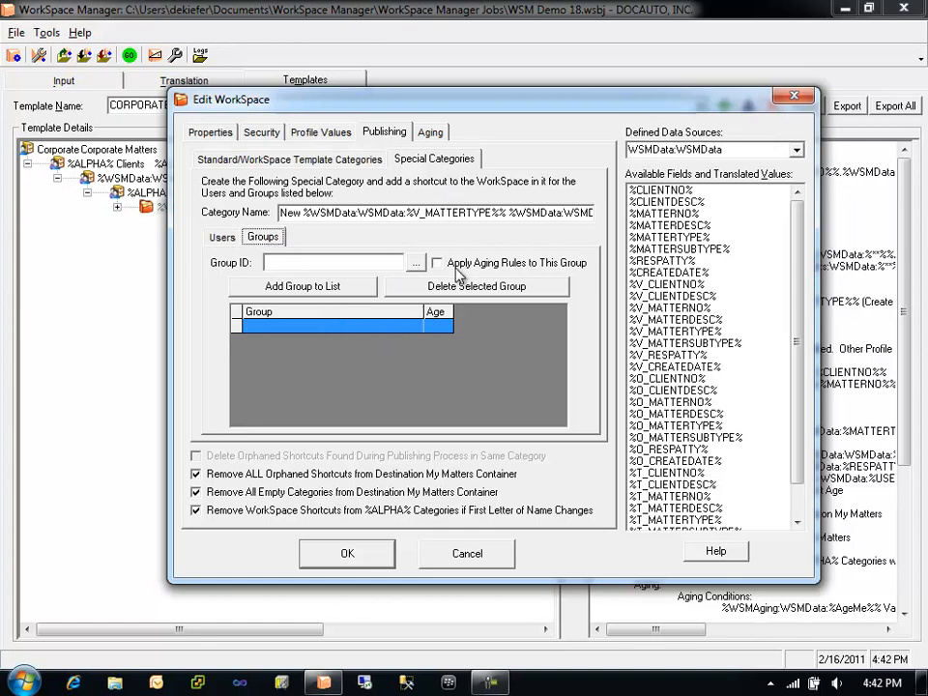
pyautogui.click(224, 238)
pyautogui.click(282, 213)
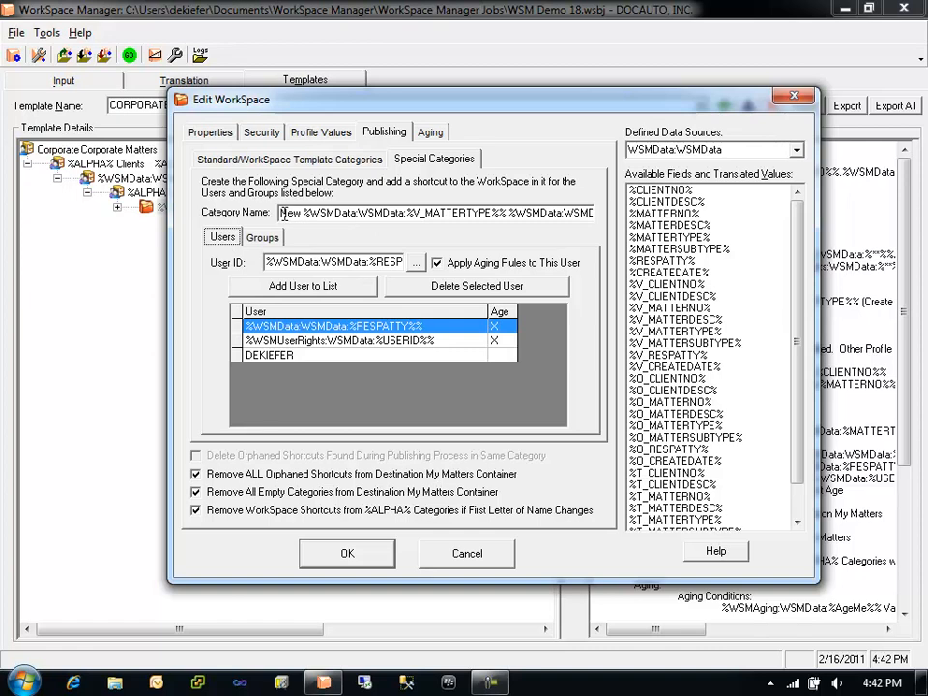
pyautogui.moveTo(282, 212); pyautogui.dragTo(583, 221)
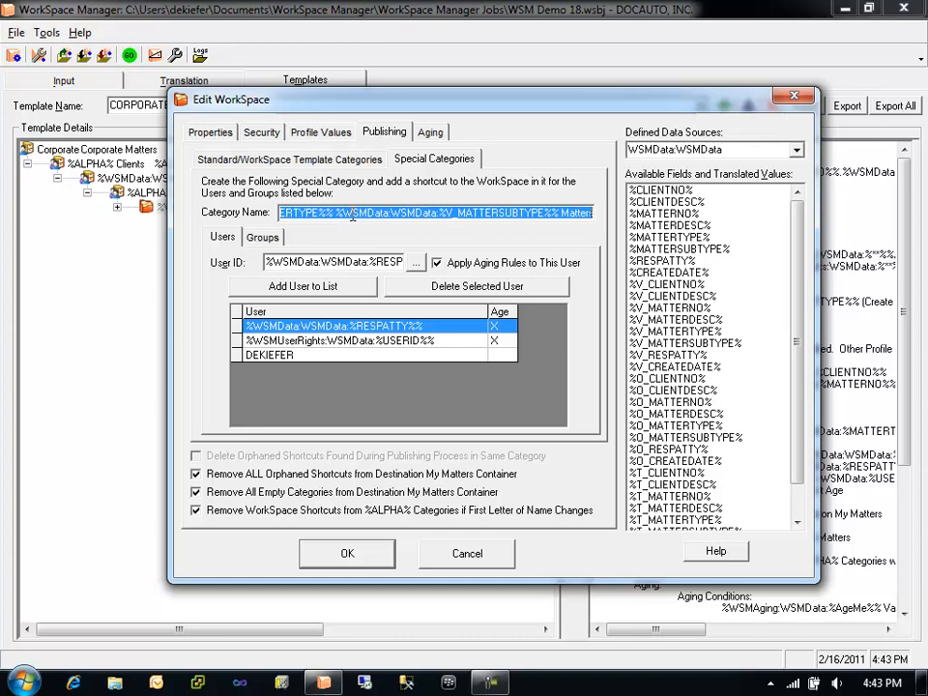
pyautogui.click(443, 161)
pyautogui.click(322, 161)
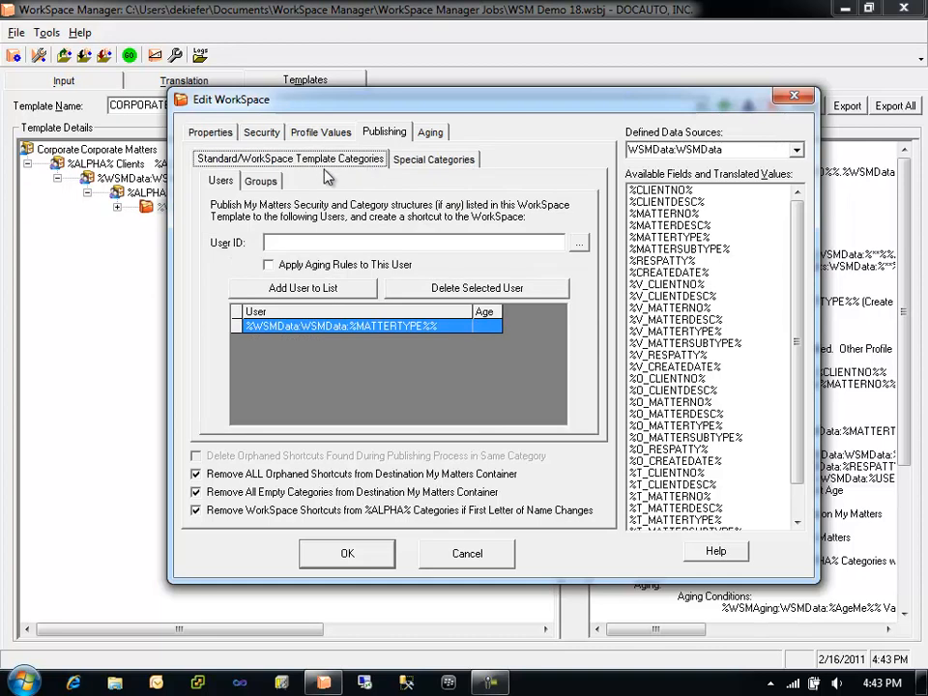
pyautogui.click(433, 160)
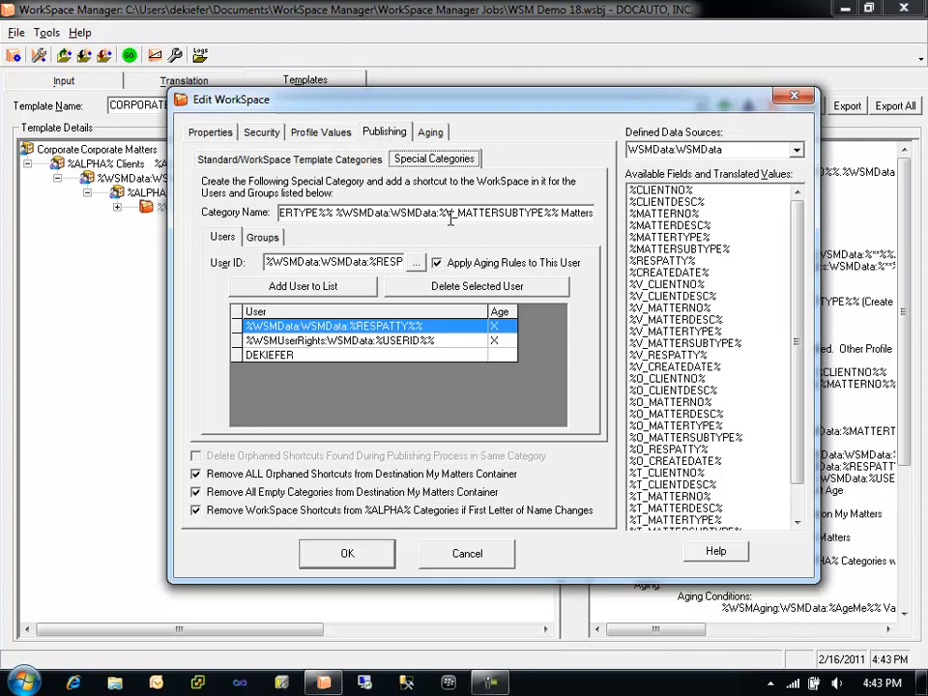
pyautogui.click(253, 158)
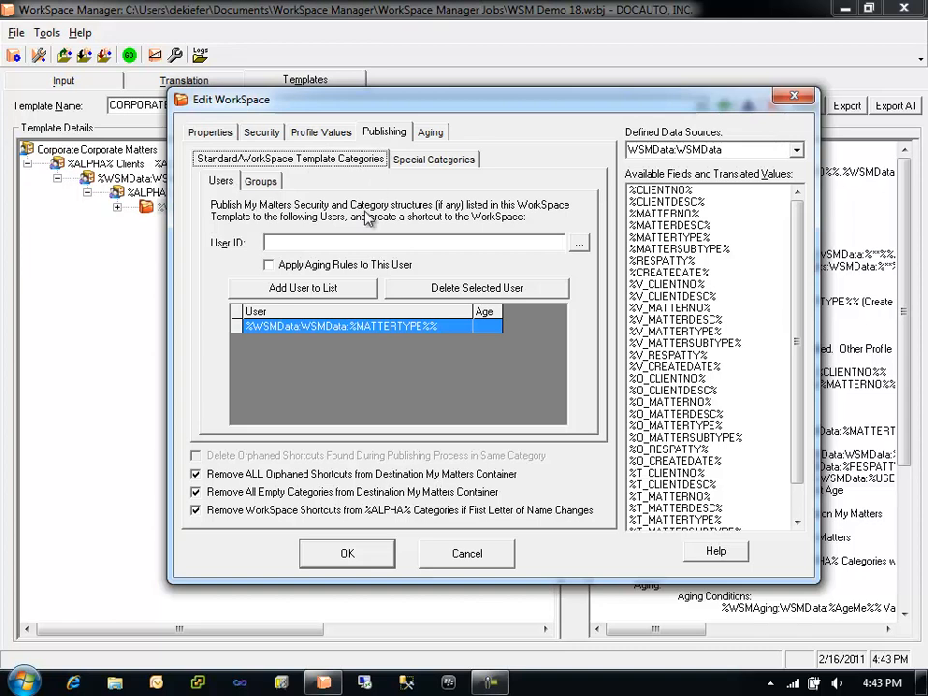
# - Enable aging rules for the %WSMData:WSMData:%MATTERTYPE%% user and update its entry in the publishing list
pyautogui.click(411, 326)
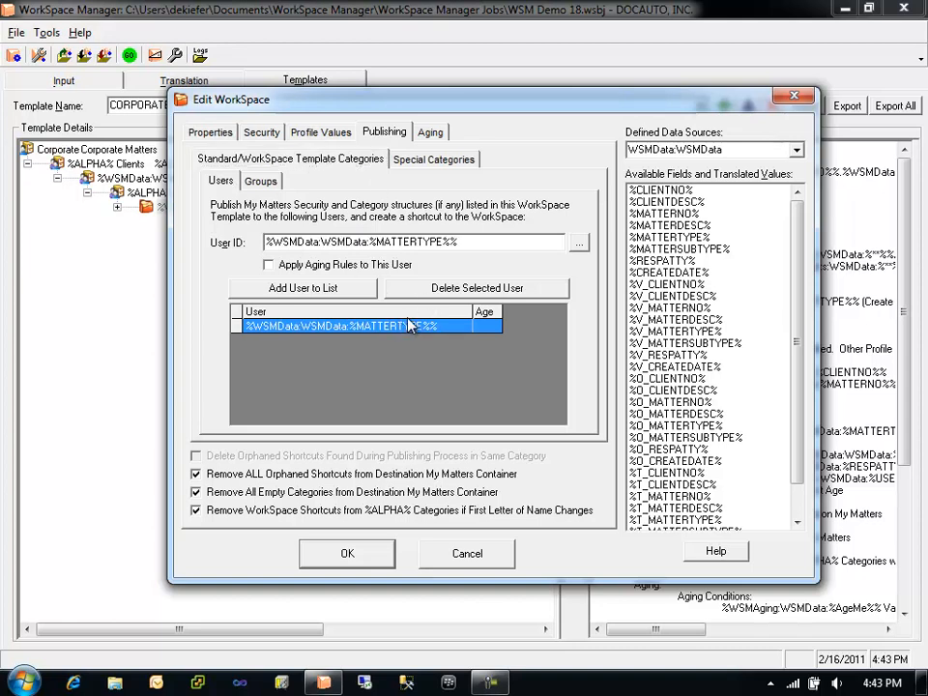
pyautogui.click(393, 264)
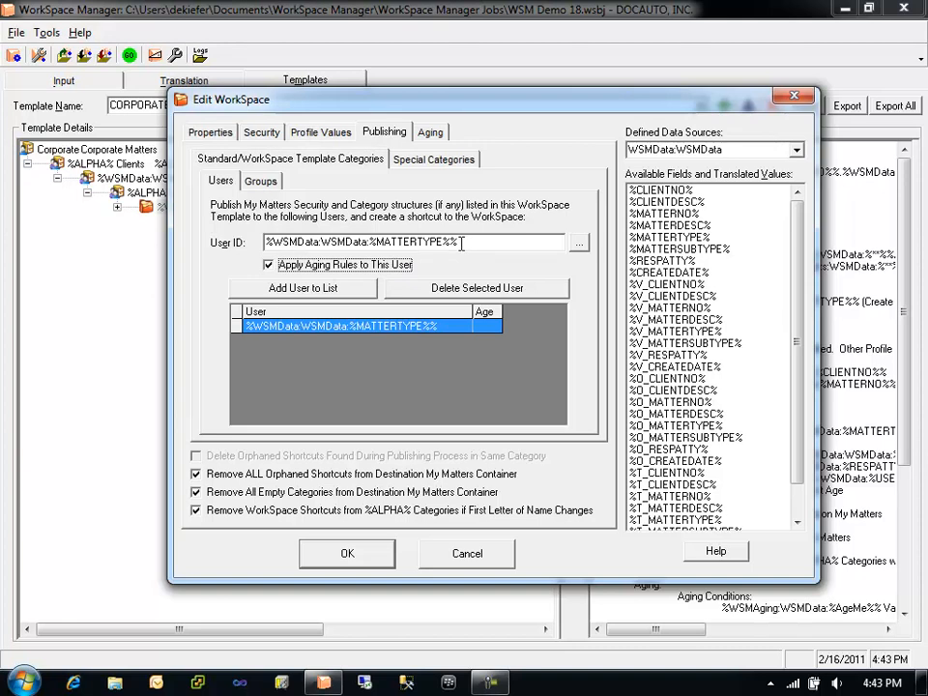
pyautogui.click(295, 287)
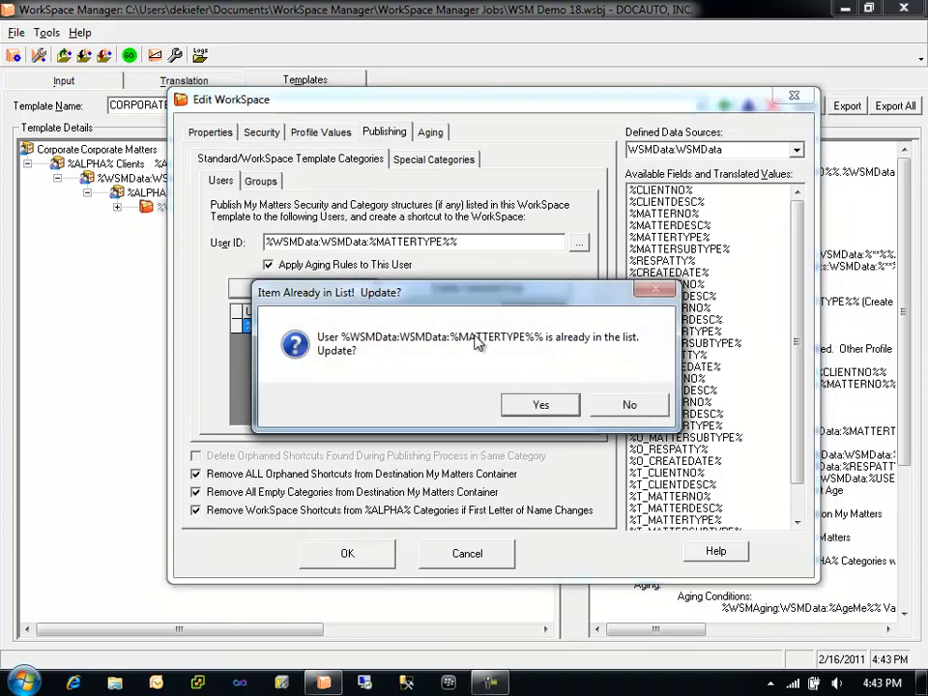
pyautogui.click(541, 404)
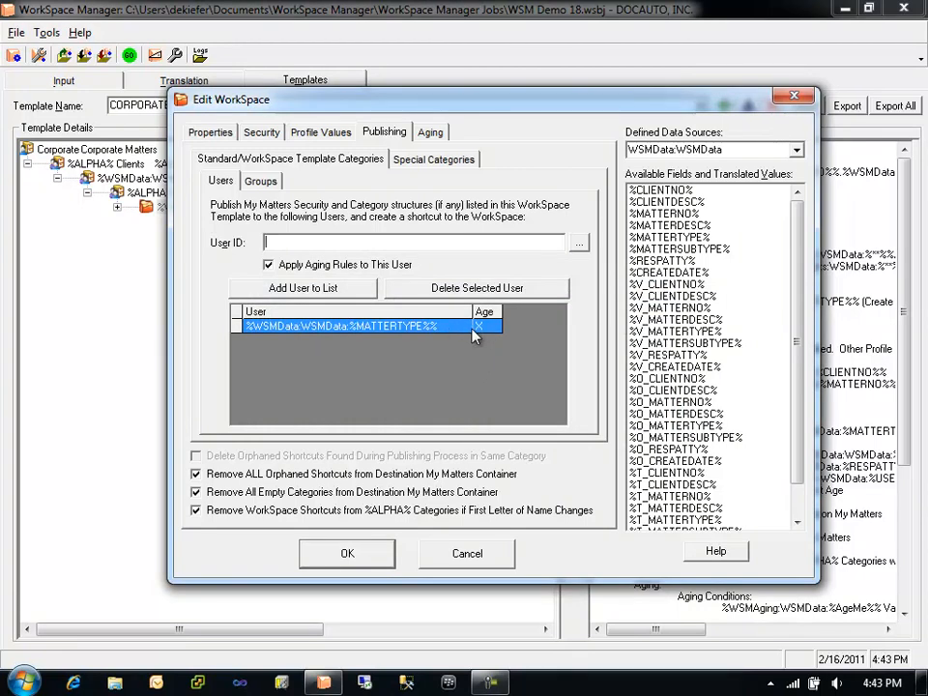
# - Replace Remove ALL Orphaned Shortcuts with Delete Orphaned Shortcuts Found During Publishing Process in Same Category
pyautogui.click(260, 181)
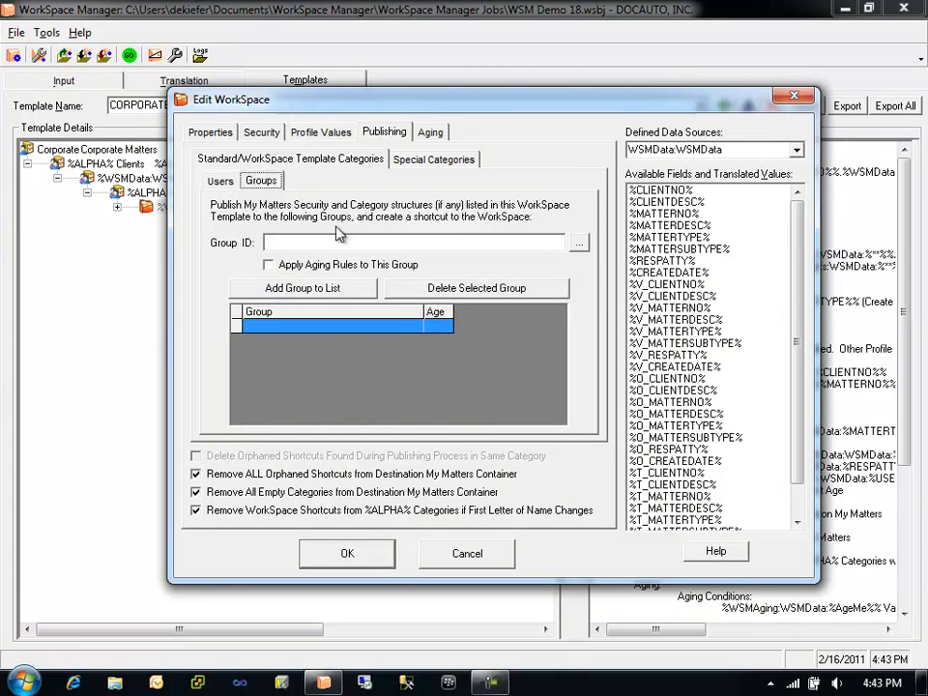
pyautogui.click(222, 181)
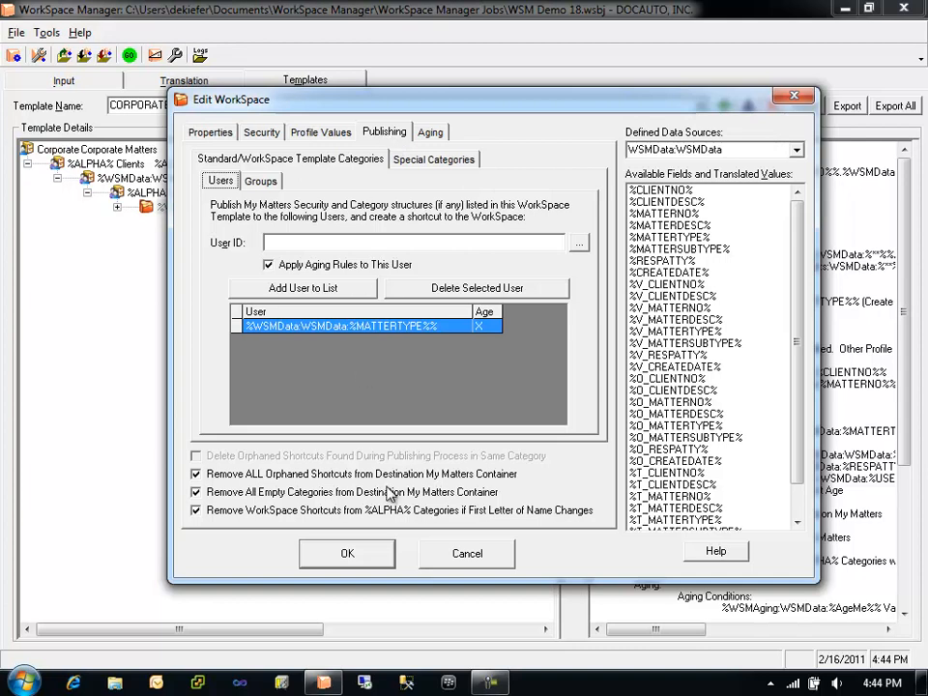
pyautogui.click(430, 475)
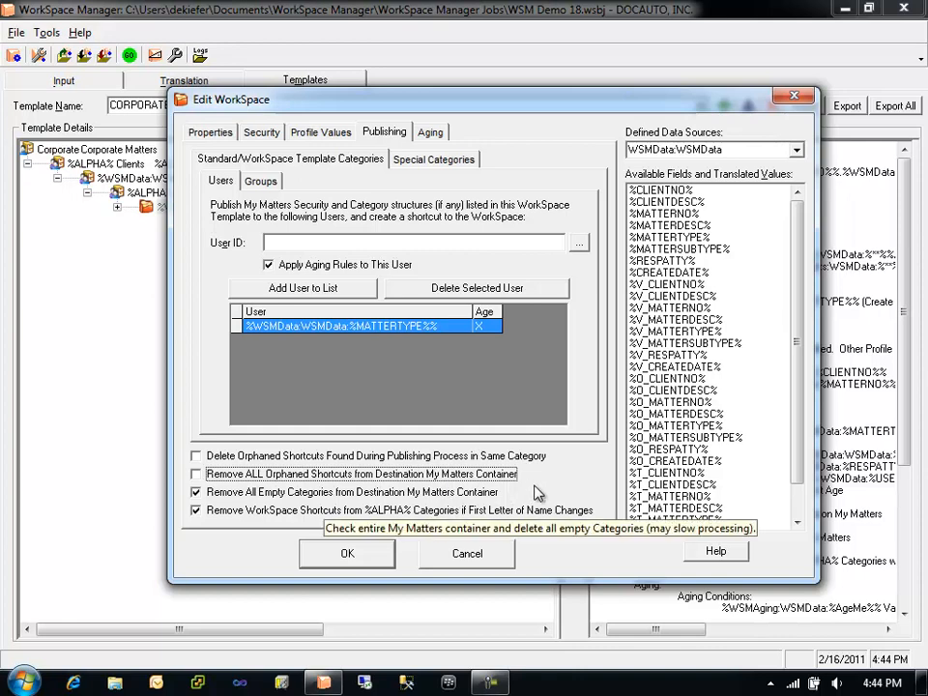
pyautogui.click(307, 457)
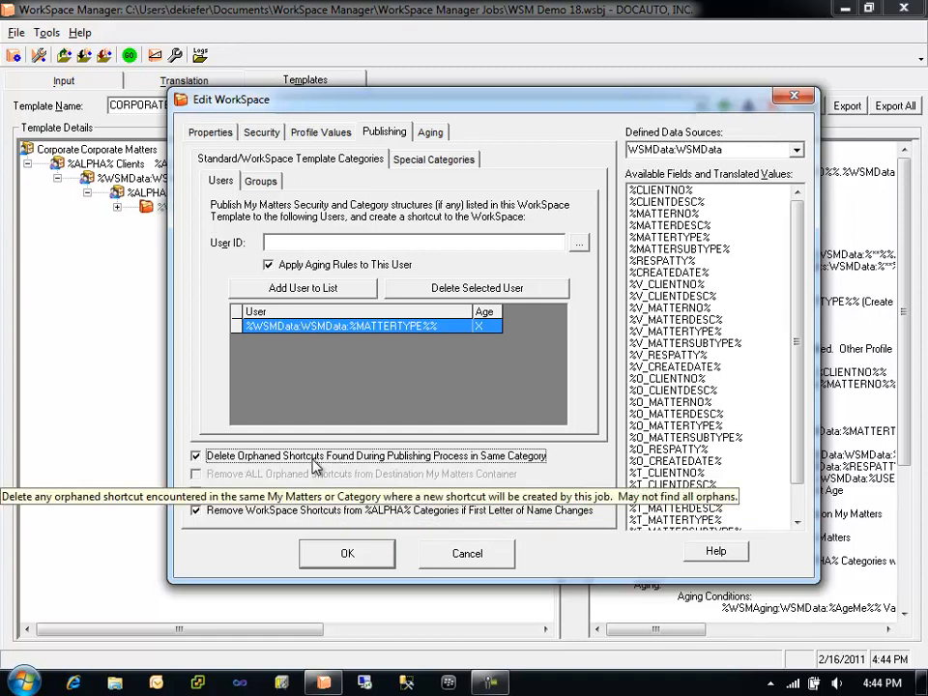
pyautogui.click(506, 458)
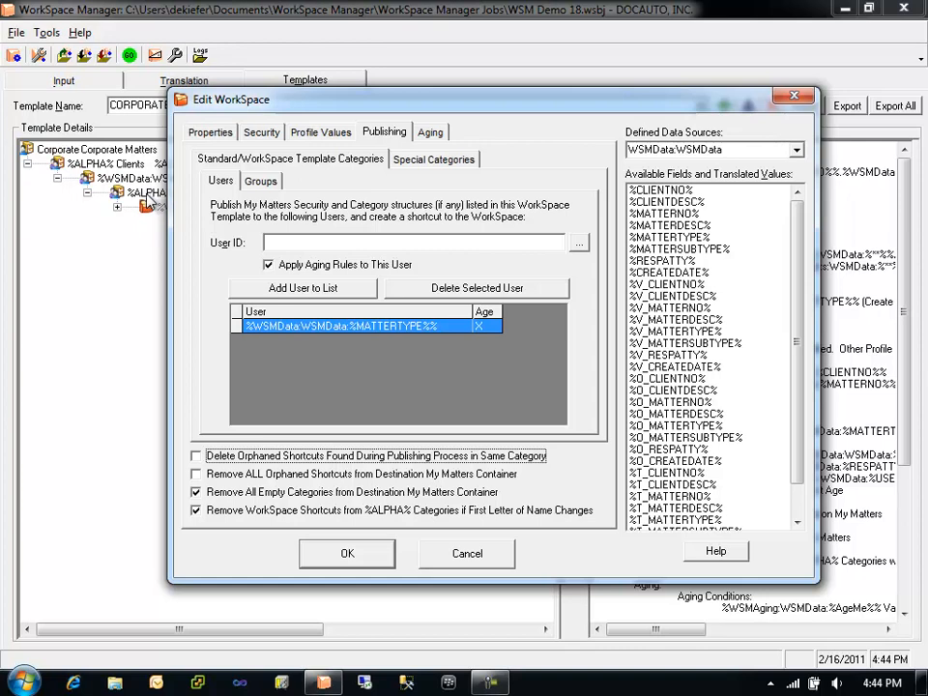
pyautogui.click(234, 455)
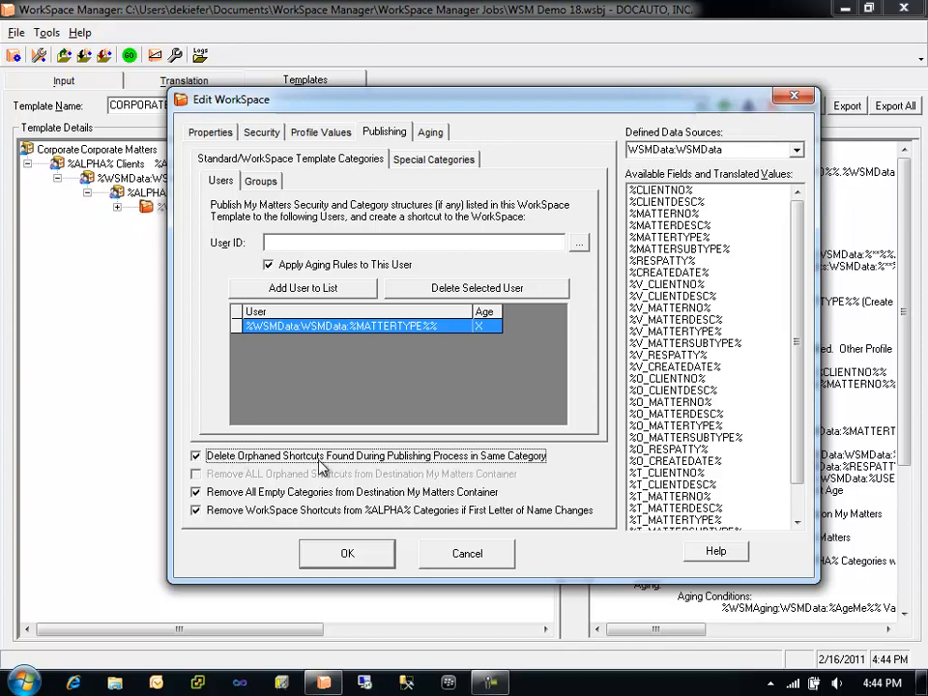
pyautogui.moveTo(399, 99); pyautogui.dragTo(429, 98)
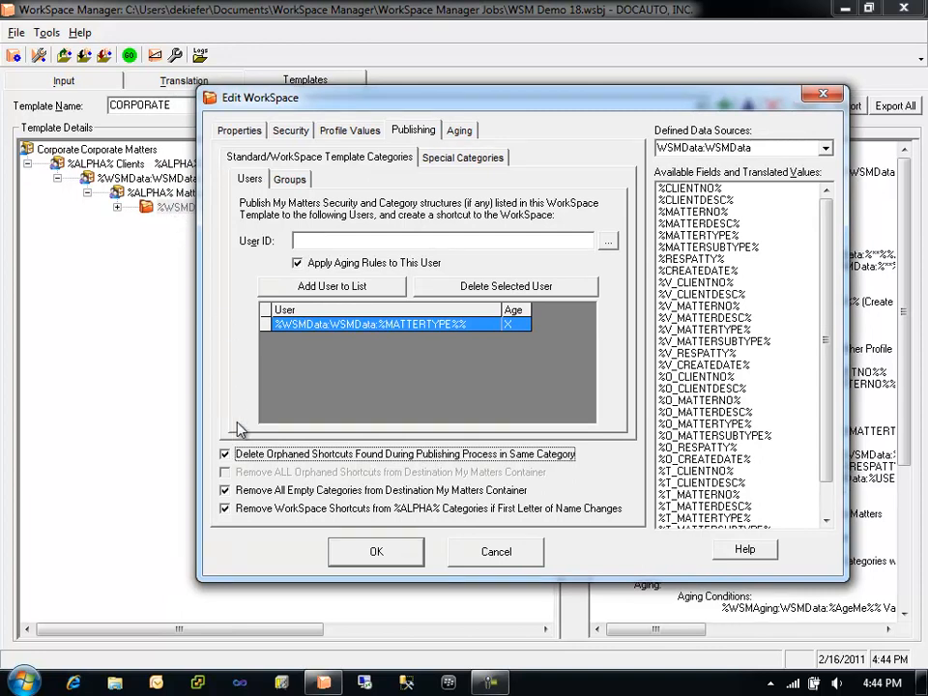
# - Switch between the two orphaned-shortcut options, ending with Remove ALL Orphaned Shortcuts from Destination My Matters Container checked
pyautogui.click(225, 453)
pyautogui.click(225, 472)
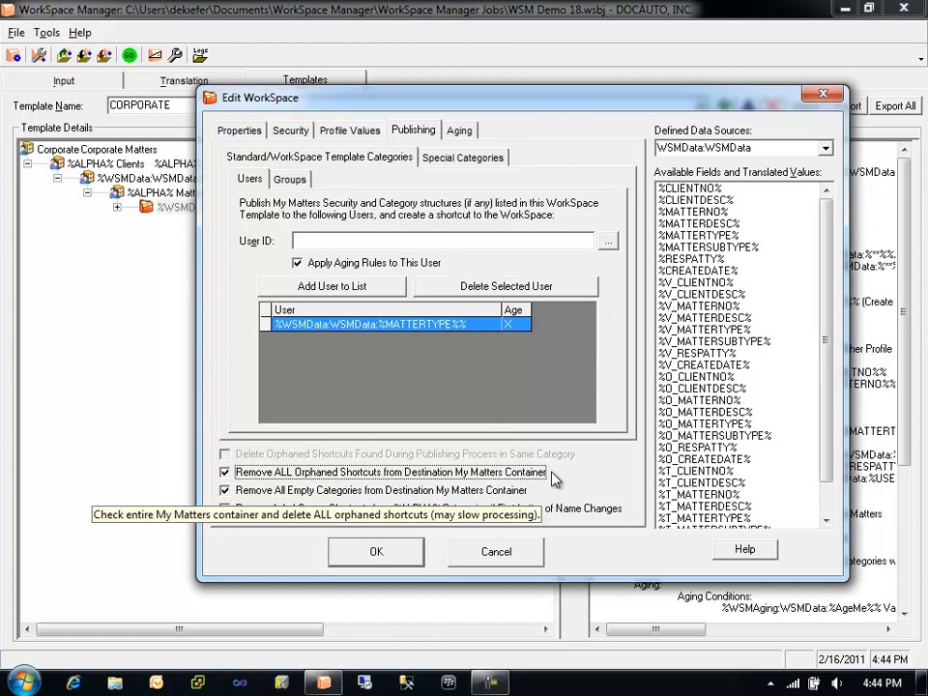
pyautogui.click(347, 476)
pyautogui.click(365, 476)
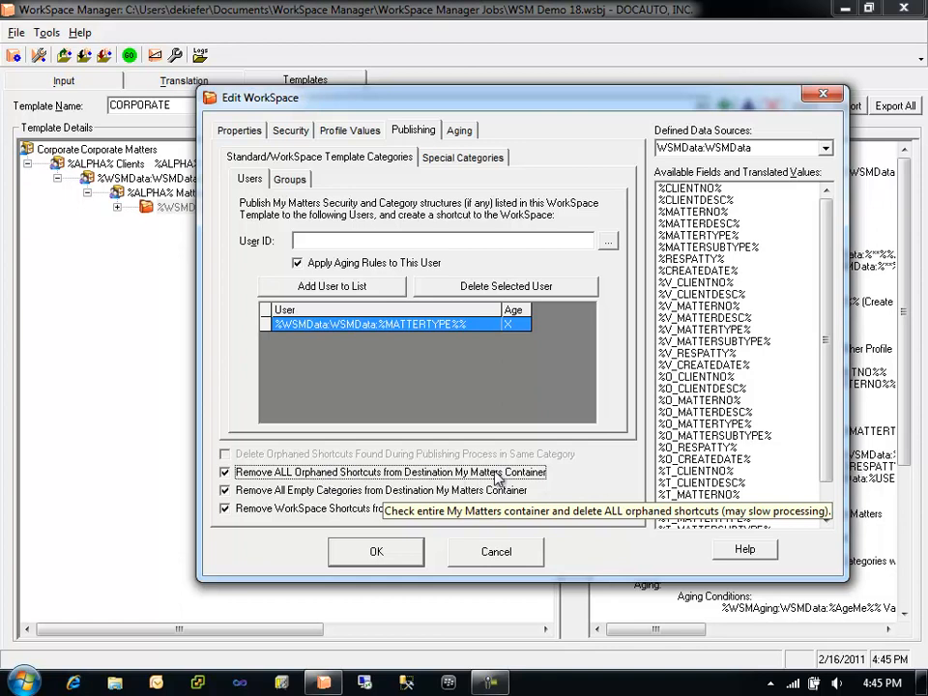
pyautogui.click(544, 473)
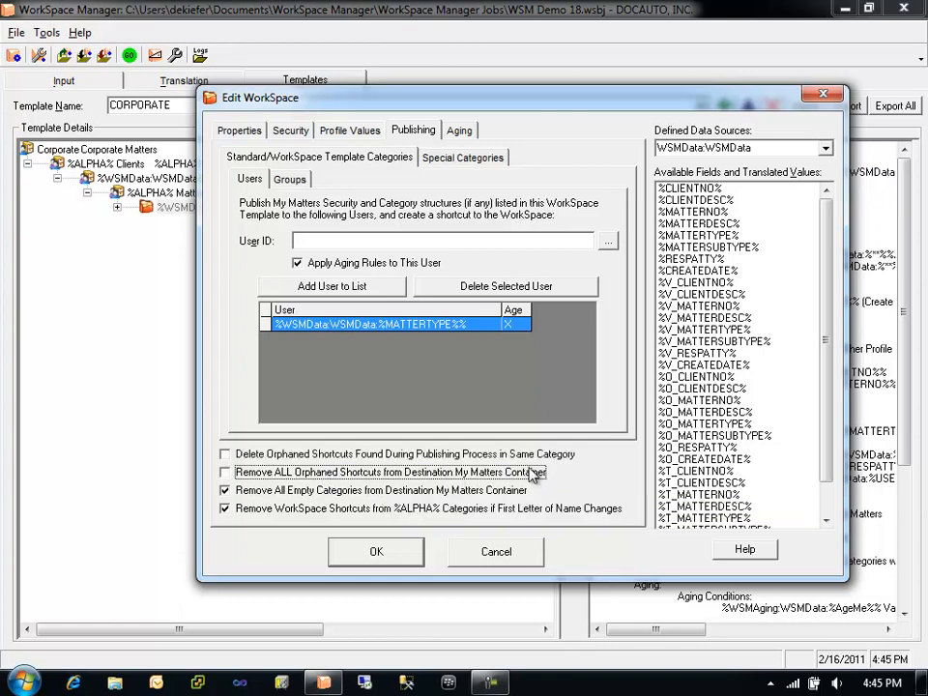
pyautogui.click(529, 455)
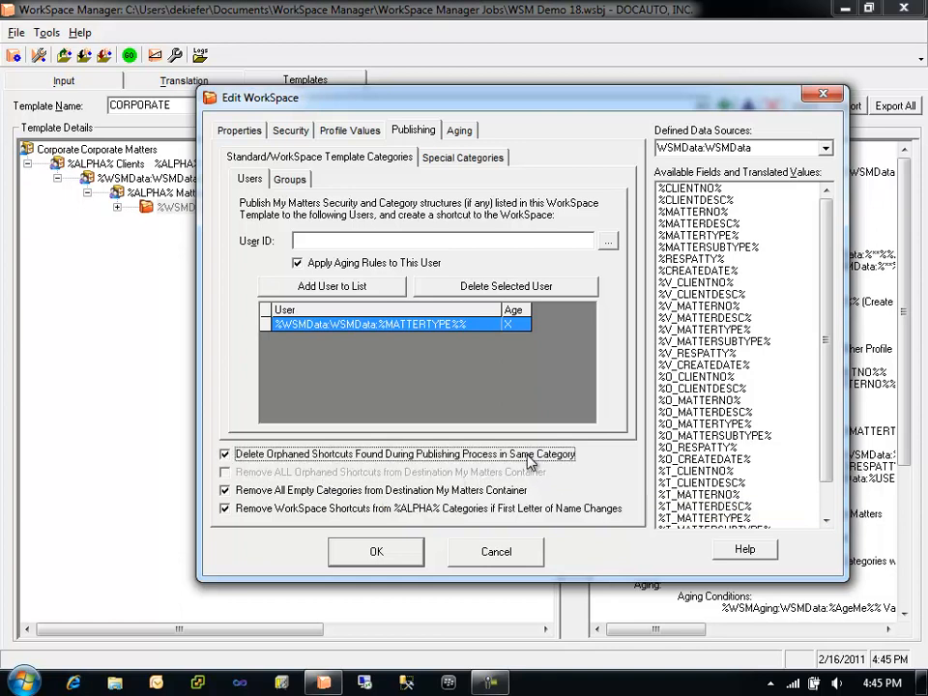
pyautogui.click(528, 454)
pyautogui.click(541, 472)
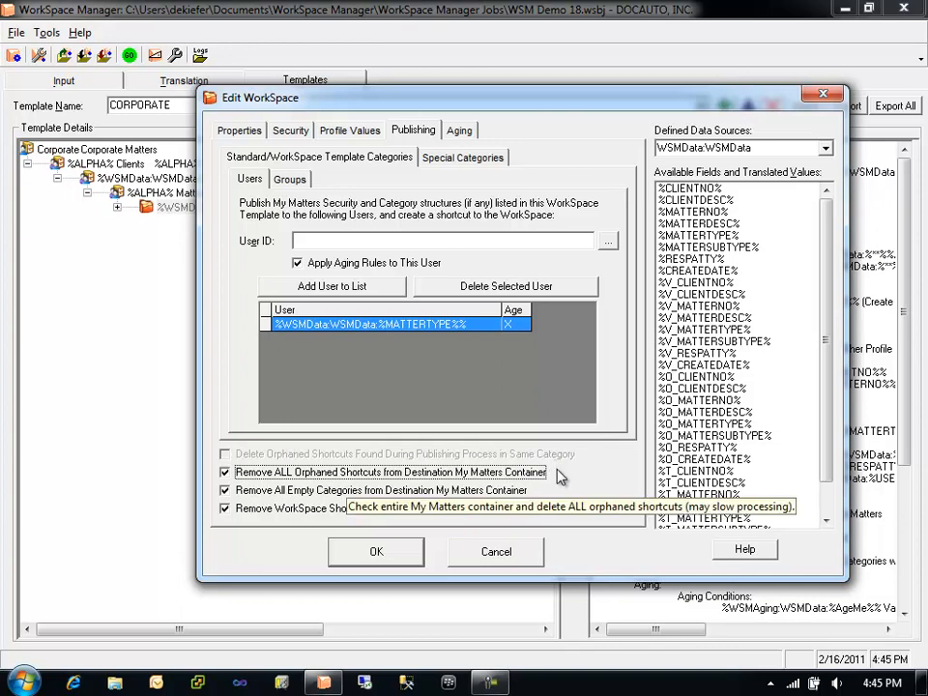
# - Toggle Remove All Empty Categories and Remove WorkSpace Shortcuts from %ALPHA% Categories off and back on
pyautogui.click(310, 495)
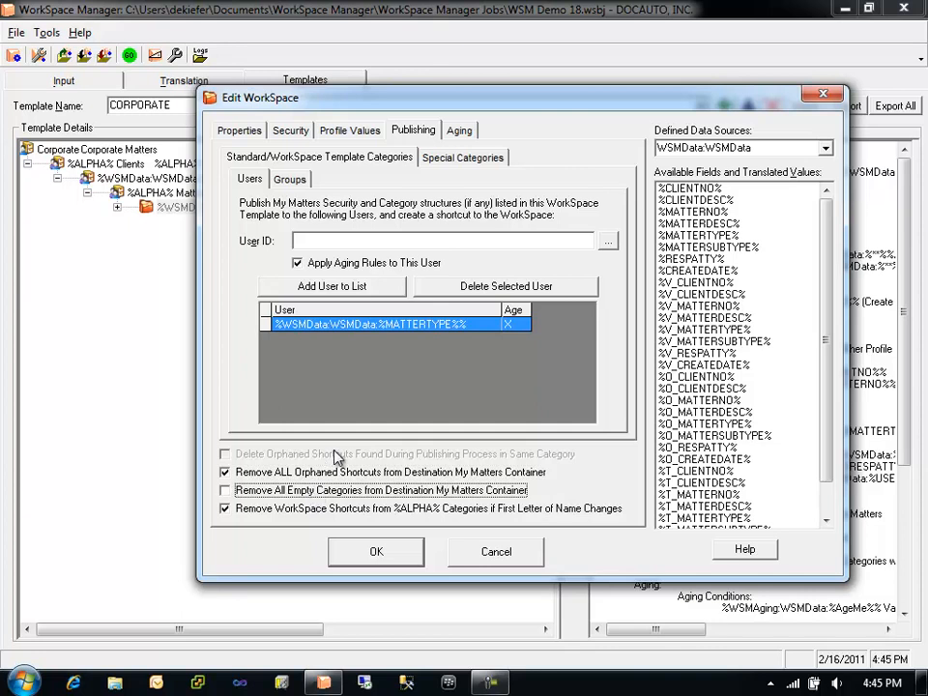
pyautogui.click(312, 495)
pyautogui.click(281, 514)
pyautogui.click(281, 513)
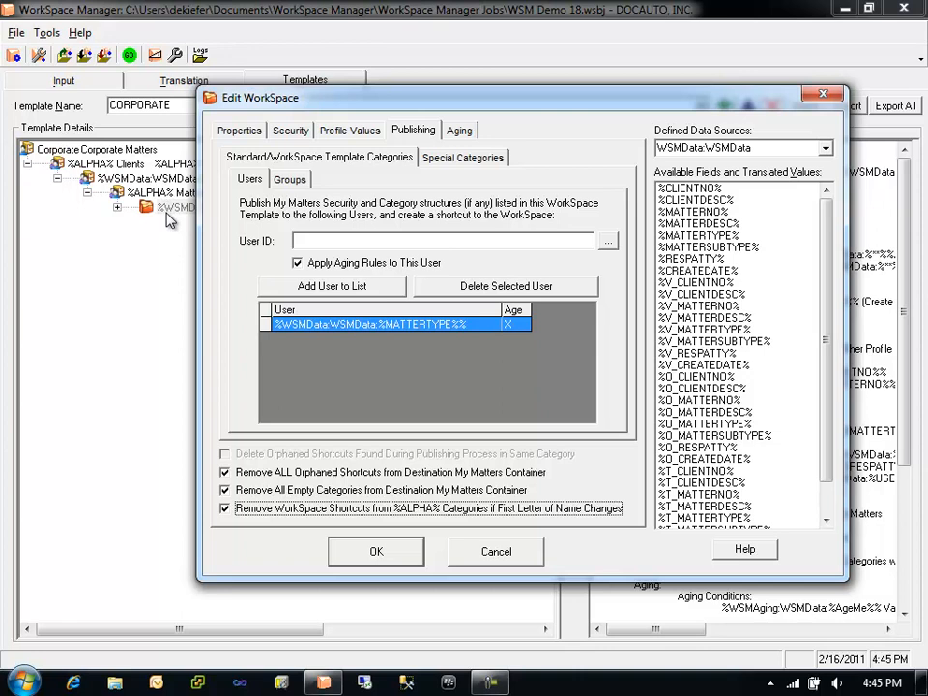
pyautogui.click(226, 509)
pyautogui.click(226, 510)
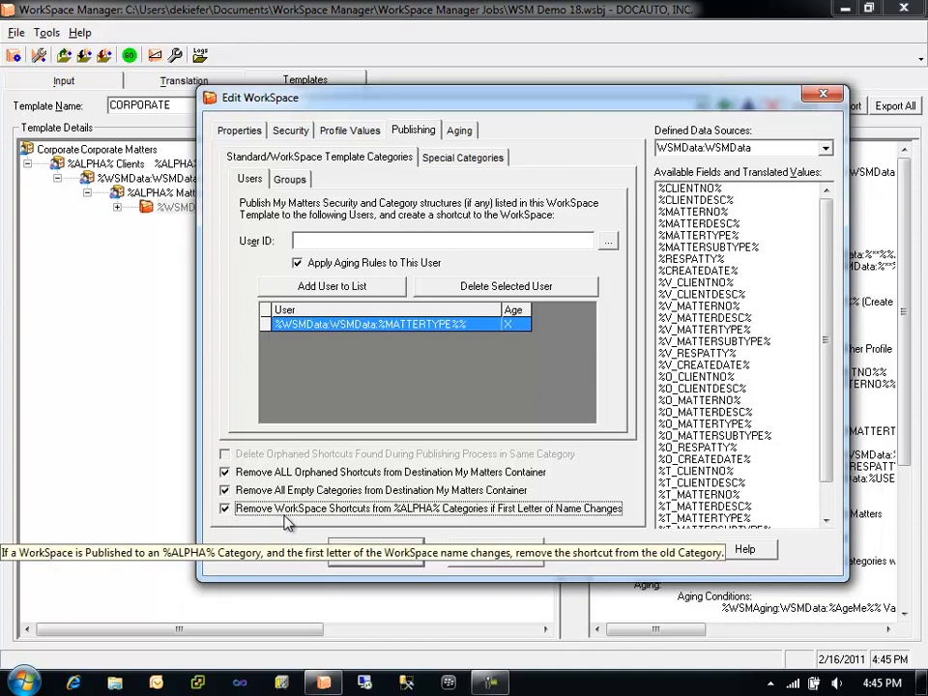